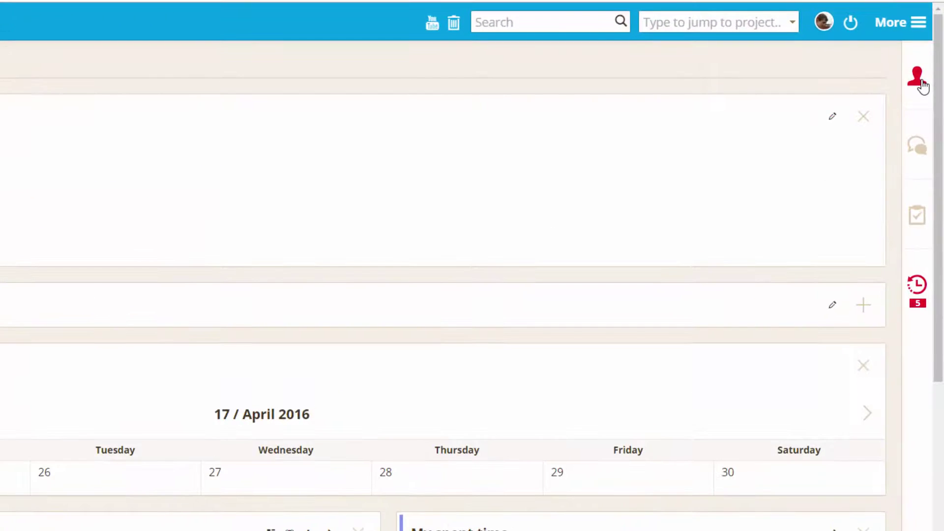
Open the contacts side panel and start a contact search with 'l'.
click(922, 85)
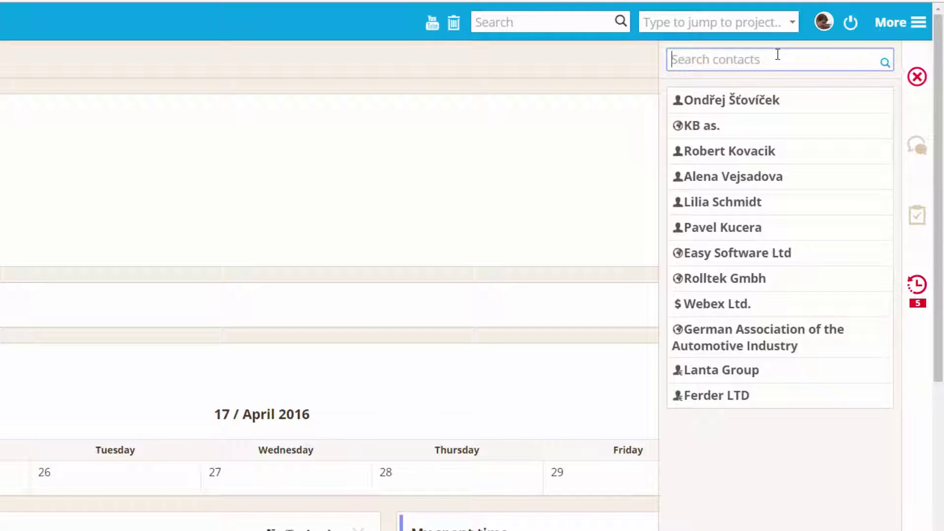
text(l)
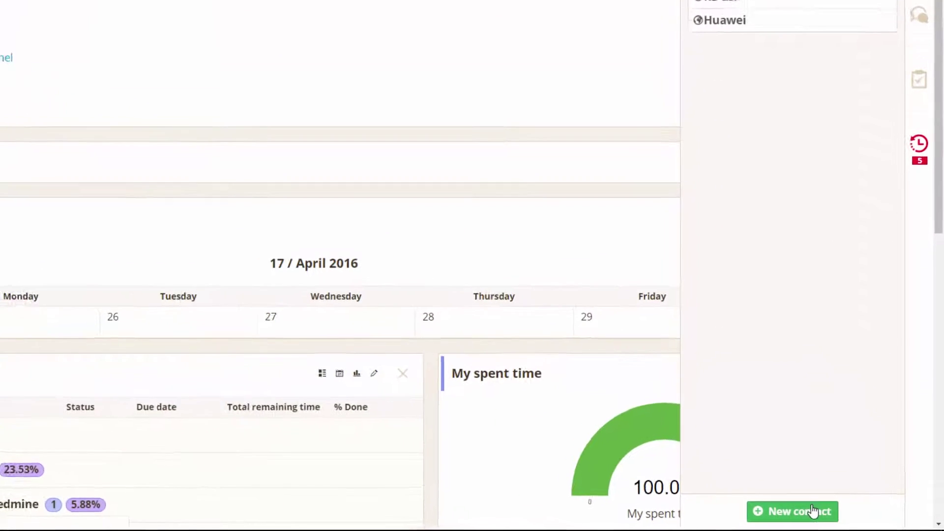
Open a blank New contact form with Account as the contact type.
click(814, 512)
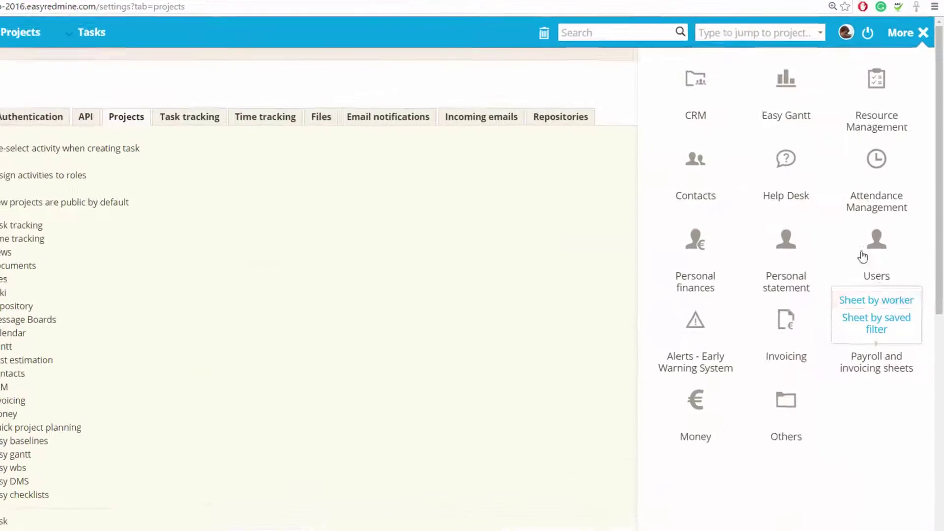
Go to the Contacts dashboard and open the Types of contacts list.
mouse_move(740, 191)
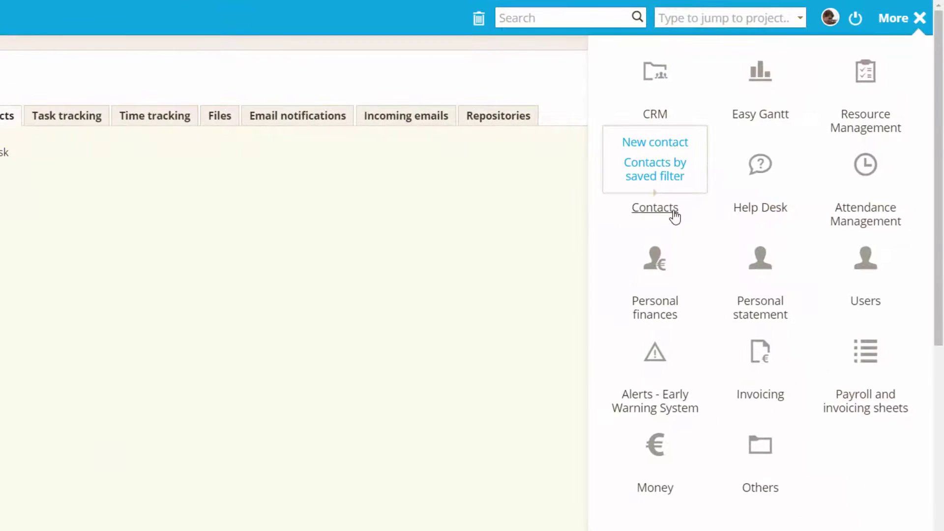
click(674, 217)
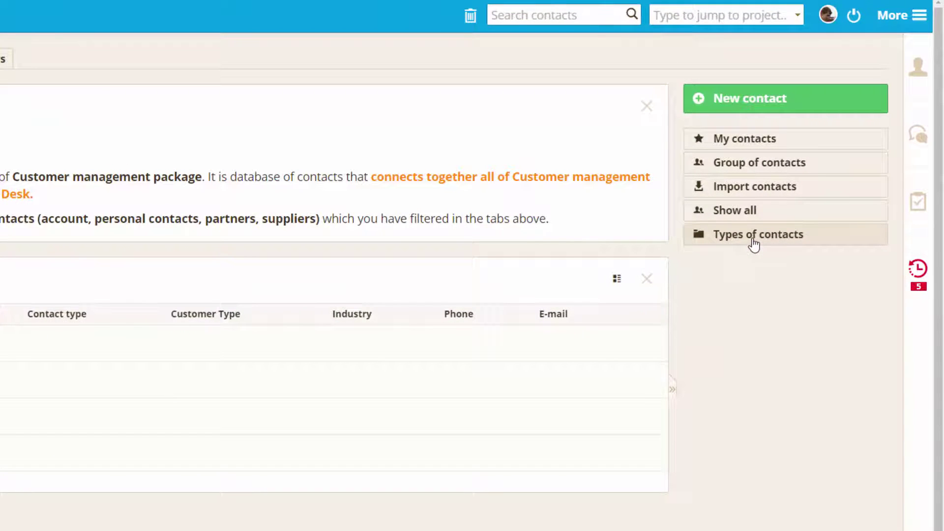
click(754, 241)
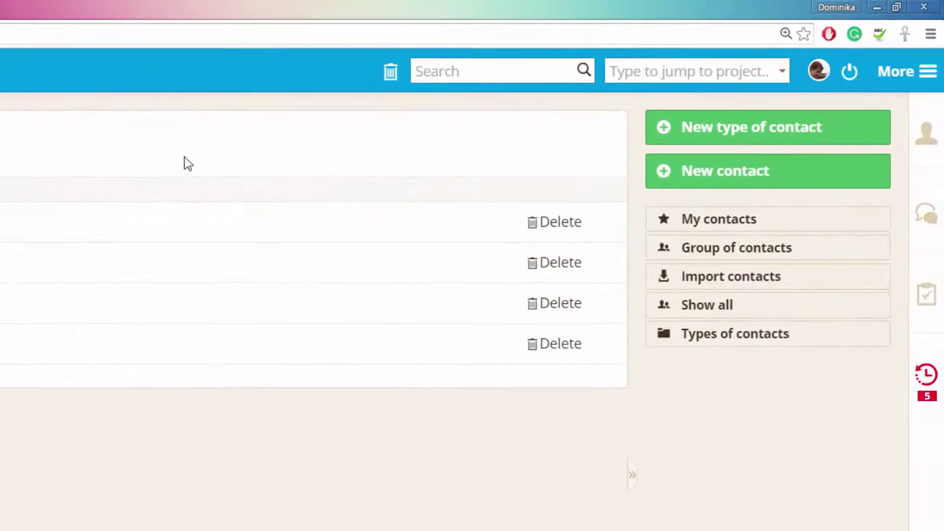
Start a contact type named 'New type' with a magnifier icon, not set as default.
click(716, 119)
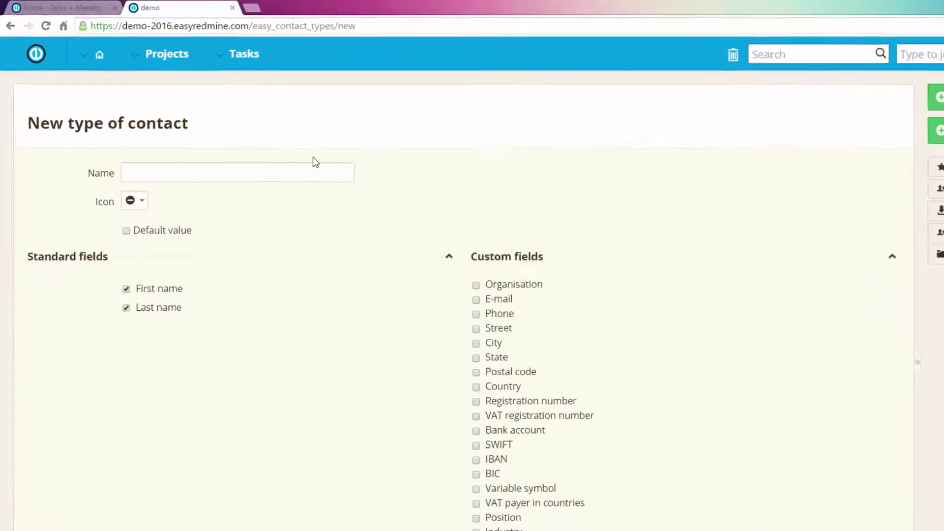
click(312, 167)
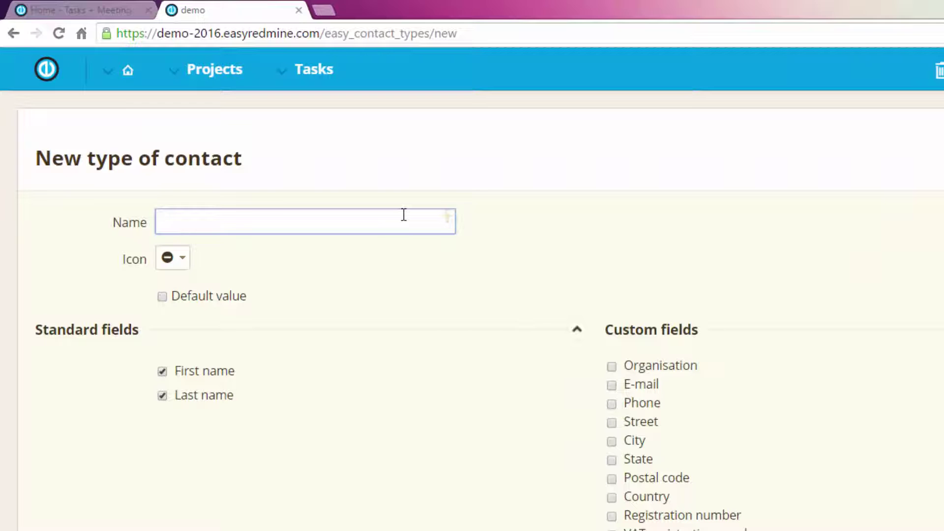
text(New type)
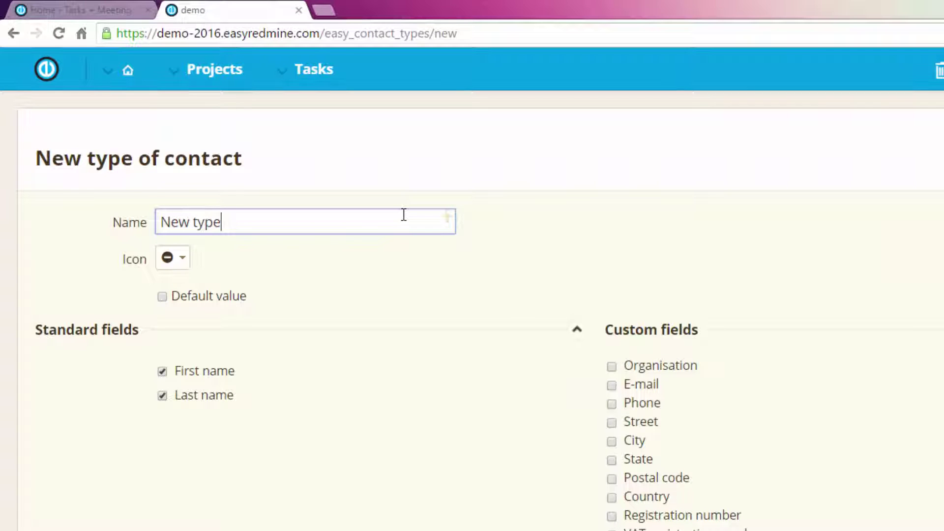
click(180, 259)
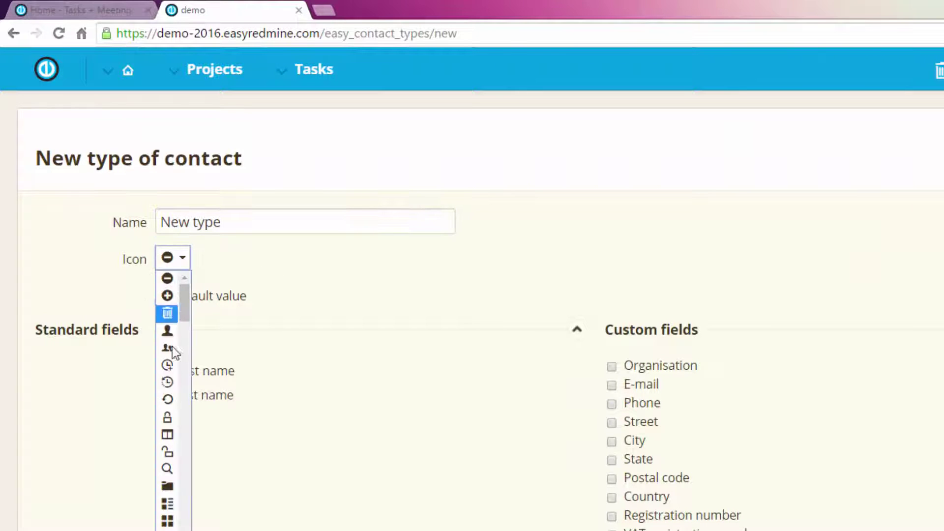
click(165, 470)
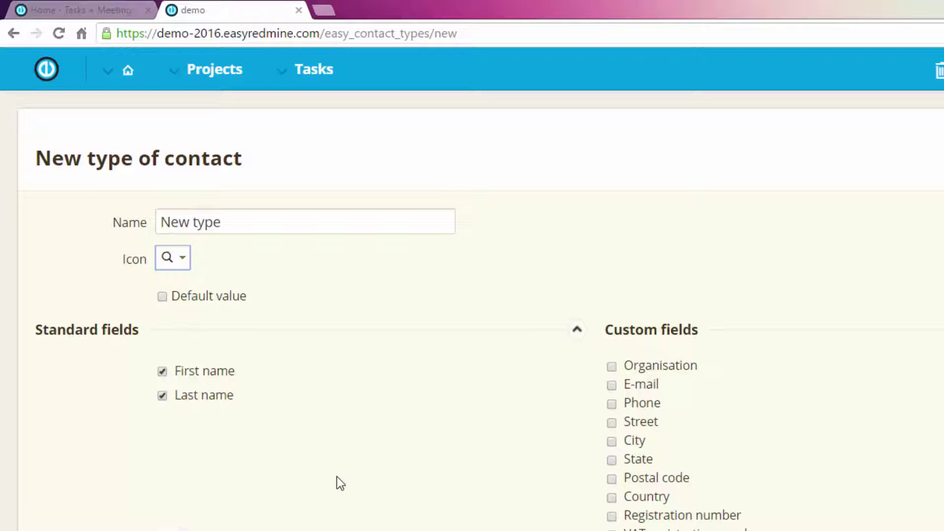
click(162, 301)
click(163, 301)
Include the Organisation, E-mail and Country custom fields and add the type.
scroll(428, 319, down, 2)
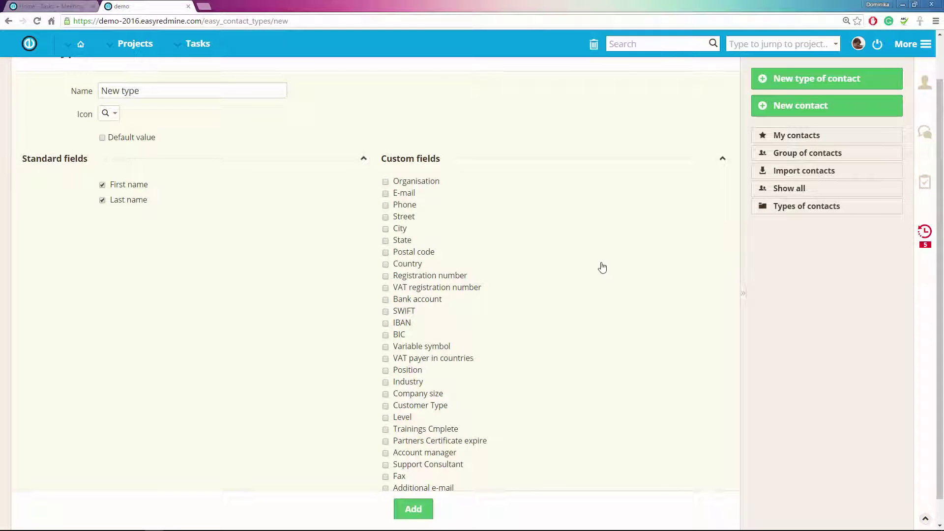
scroll(650, 265, down, 1)
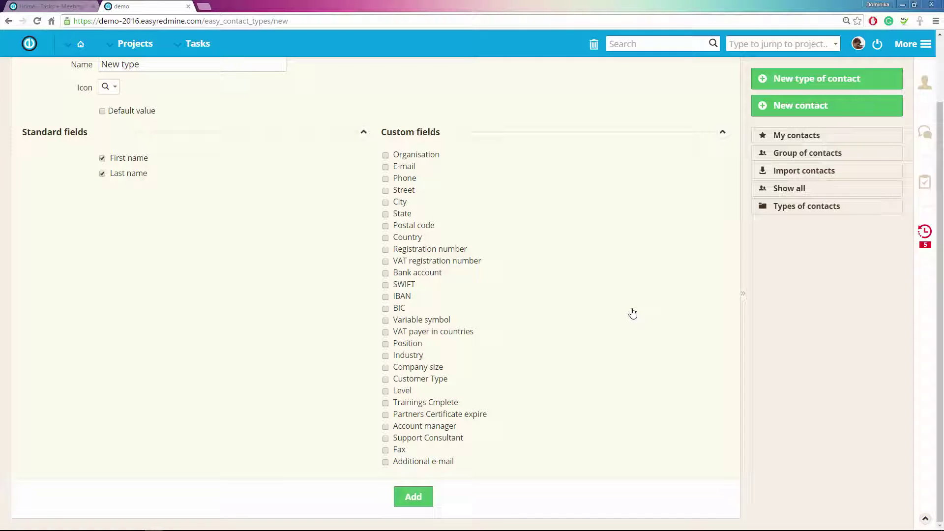
click(386, 156)
click(385, 168)
click(386, 238)
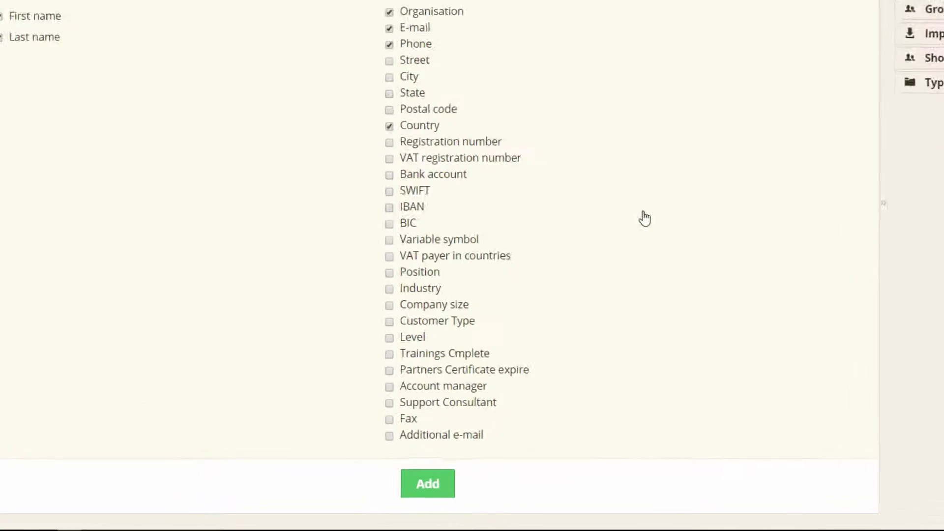
click(413, 497)
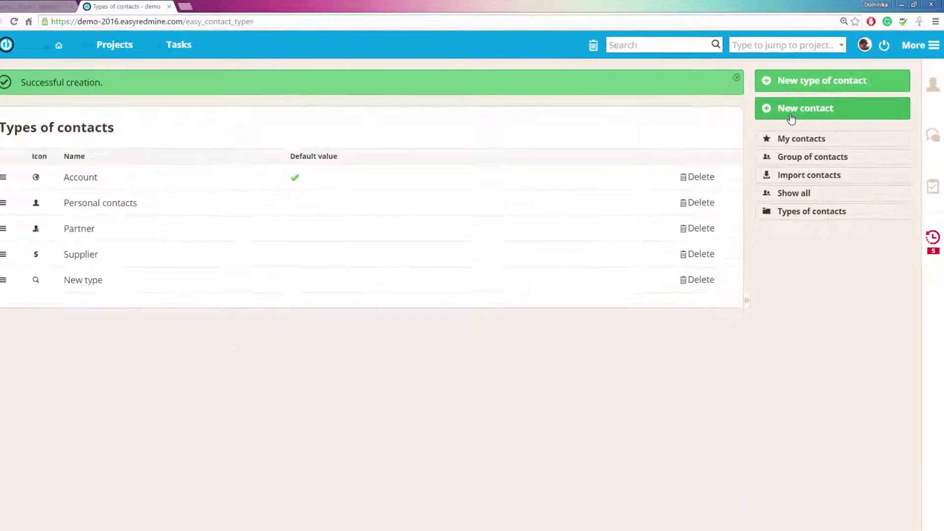
Start a new contact, compare each type's fields, then choose New type and begin the first name.
click(732, 166)
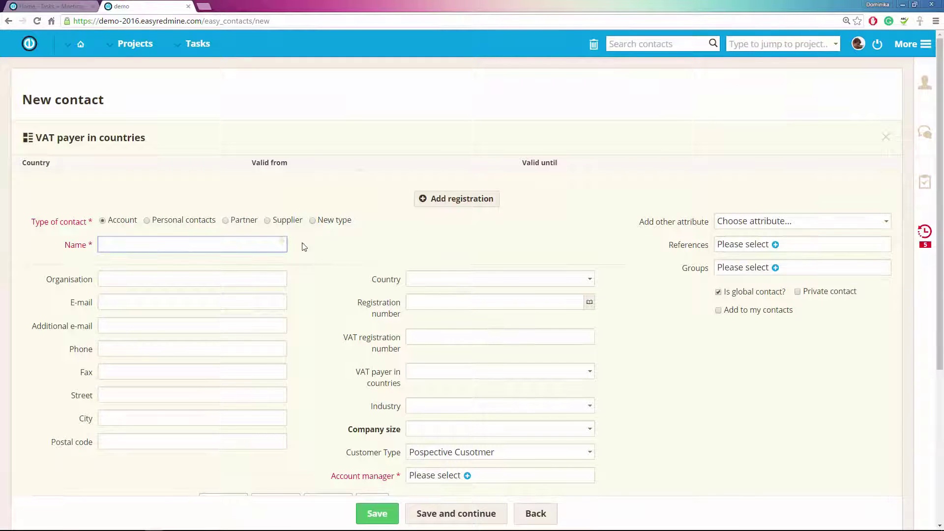
click(313, 221)
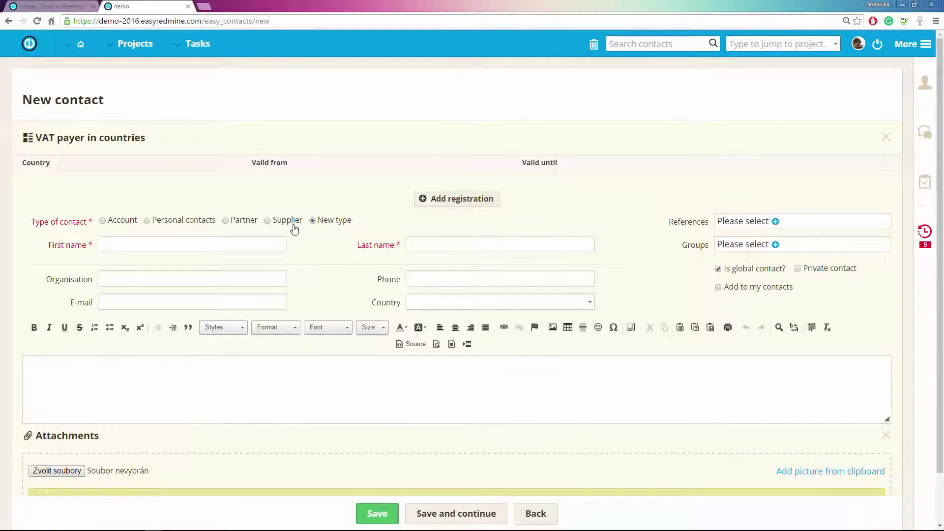
click(269, 221)
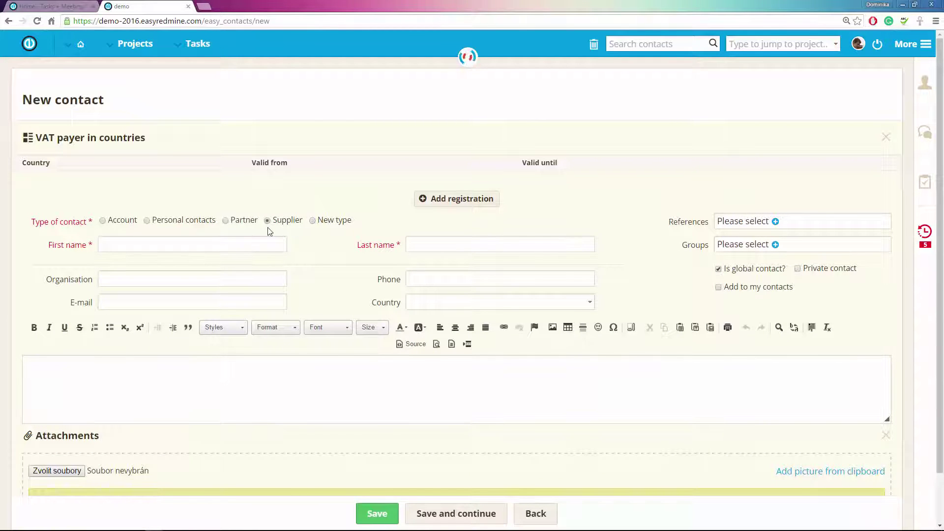
click(225, 222)
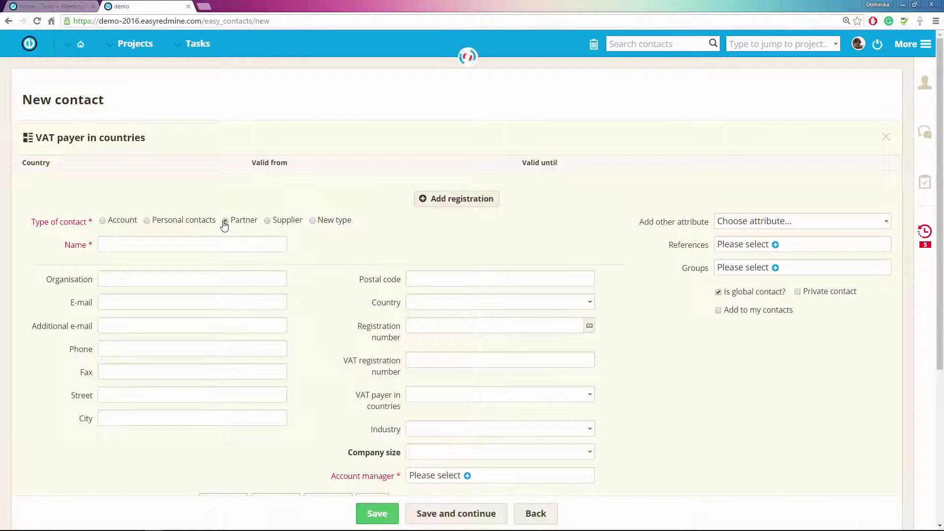
click(147, 221)
click(313, 220)
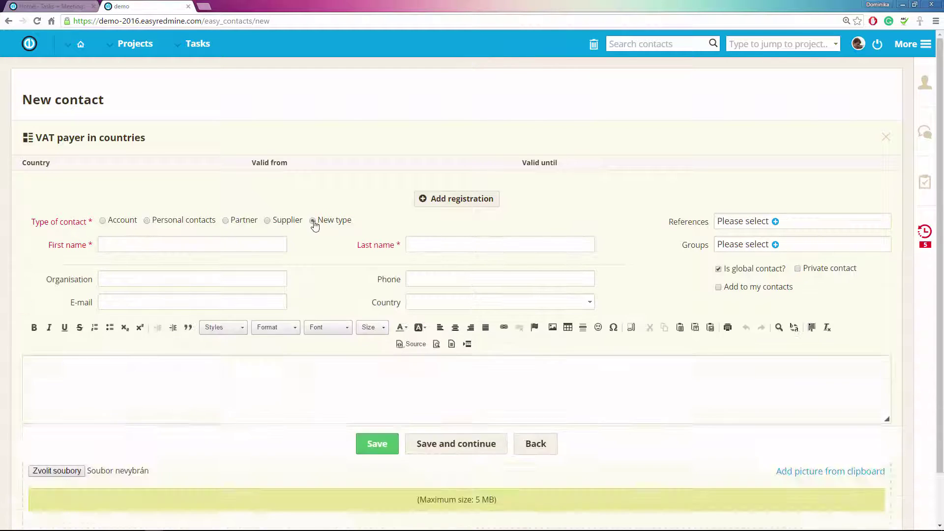
click(256, 247)
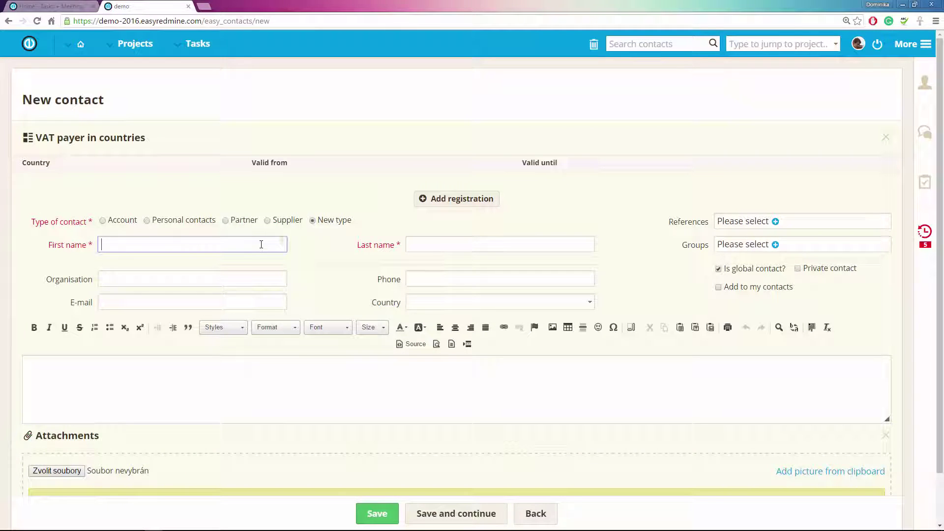
Enter the contact's last name, organisation Enterprise ltd, e-mail, phone number and country Antarctica.
click(433, 247)
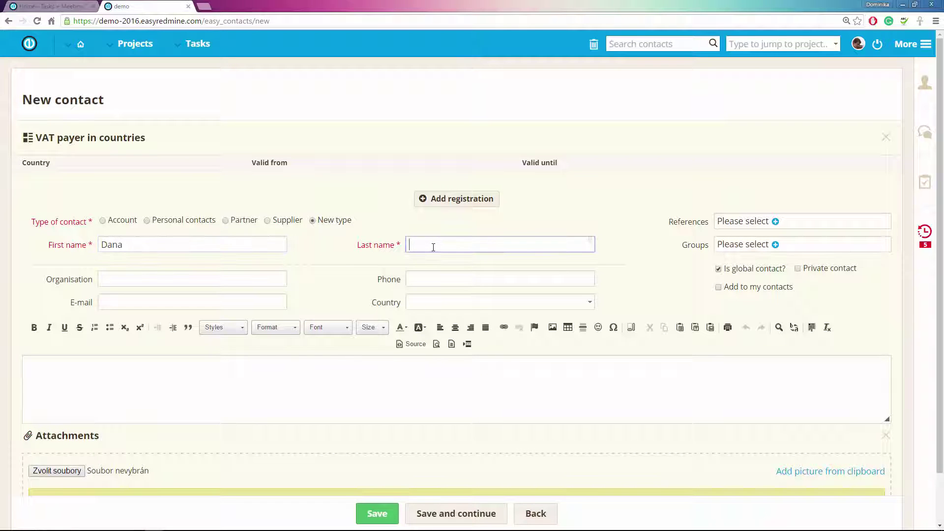
text(Nevada)
click(146, 278)
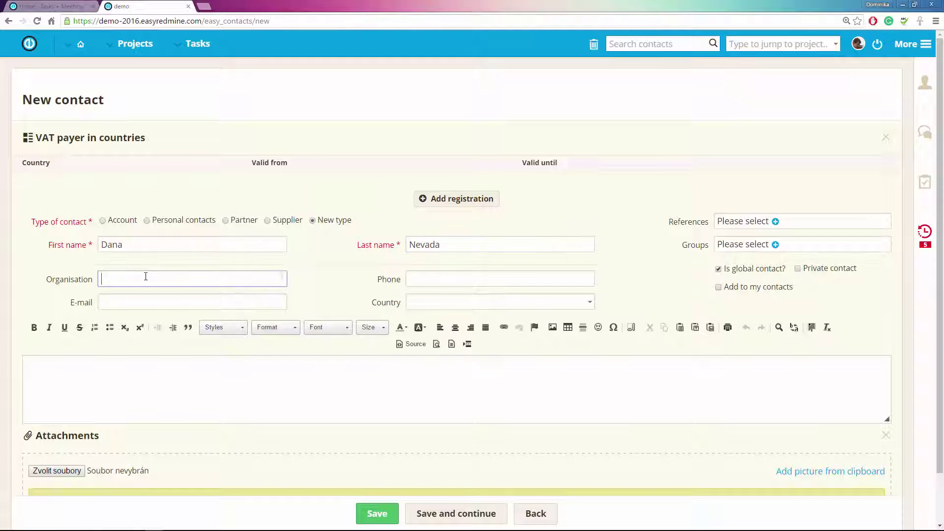
text(Enterprise ltd)
click(182, 297)
text(d)
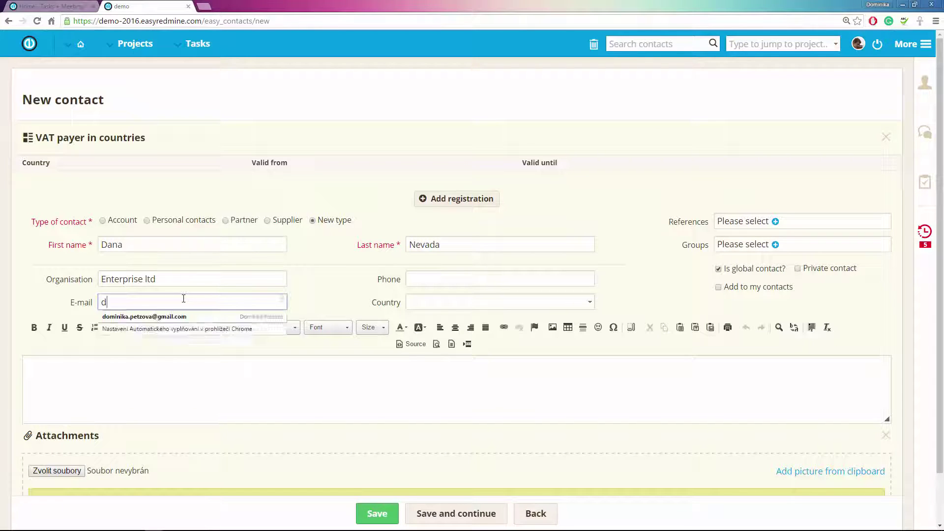
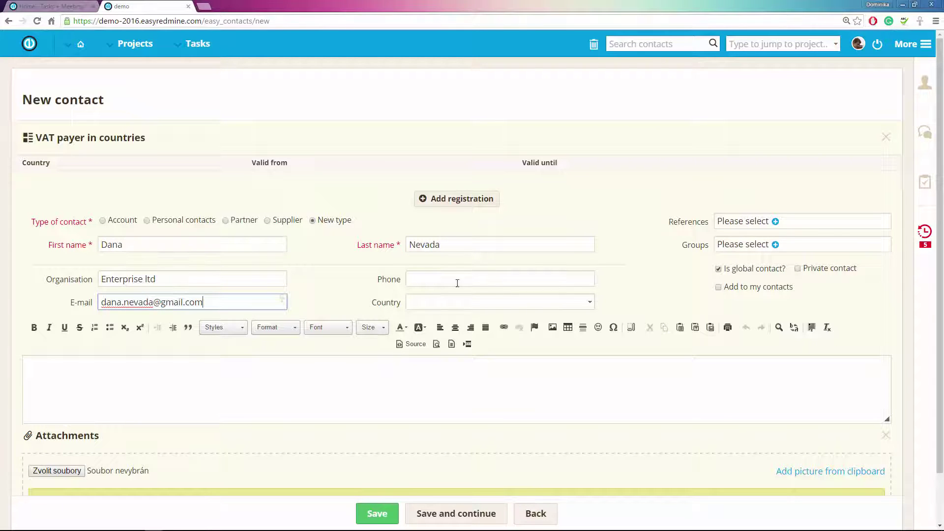
click(458, 283)
text(456 456 456)
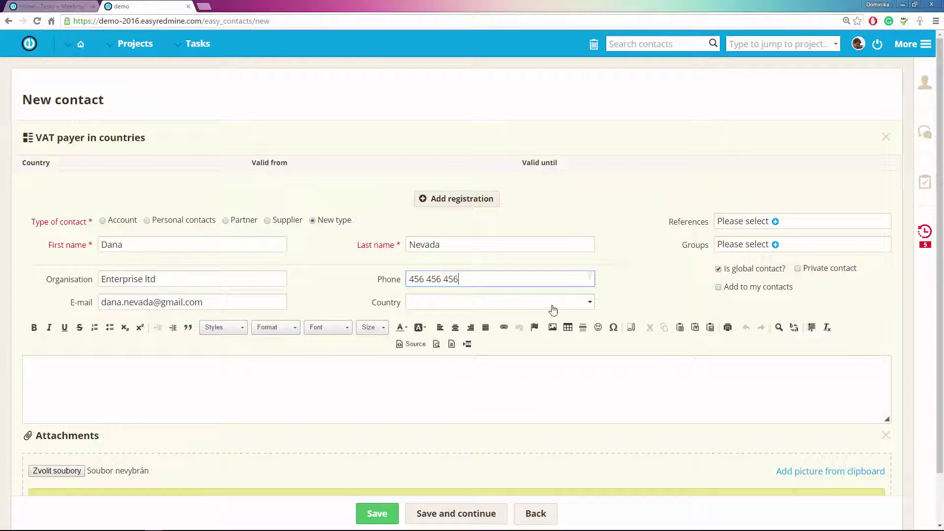
click(576, 305)
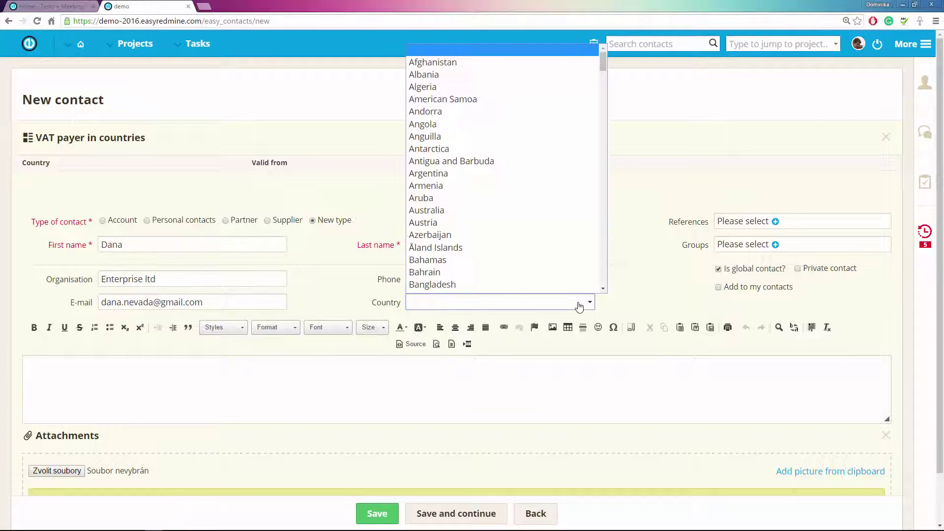
click(439, 154)
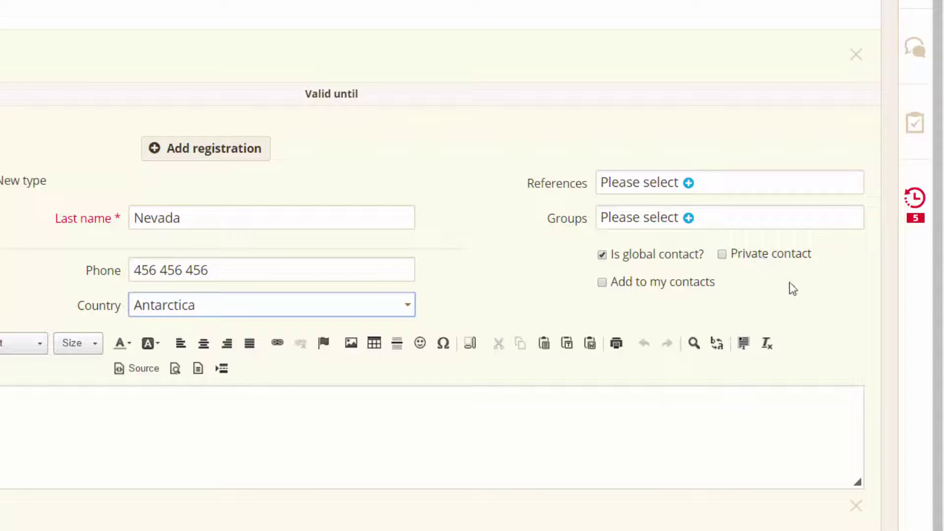
Mark the contact private, add it to my contacts, and save it.
click(722, 256)
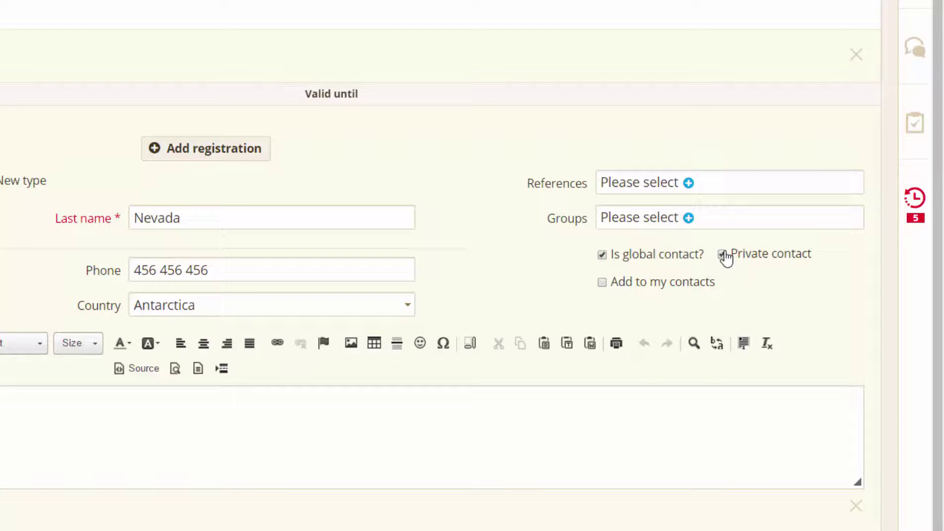
click(602, 283)
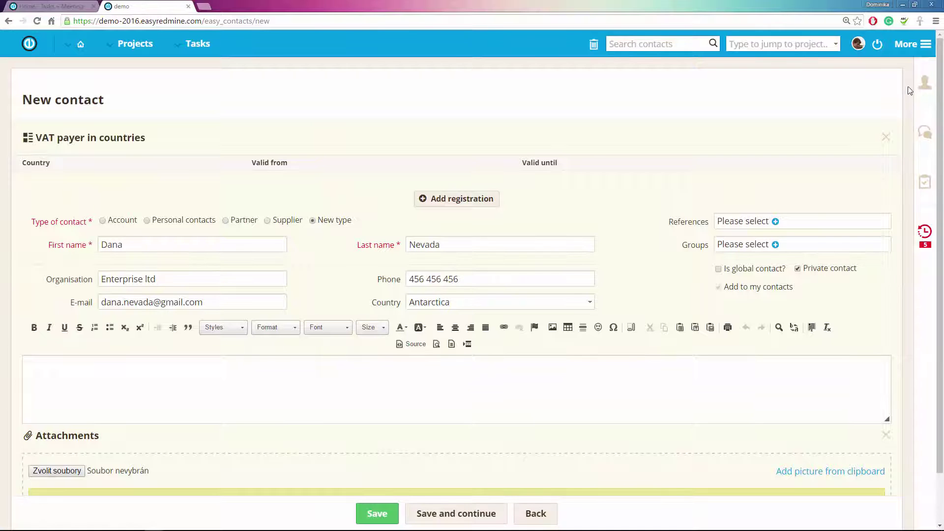
click(925, 85)
click(926, 87)
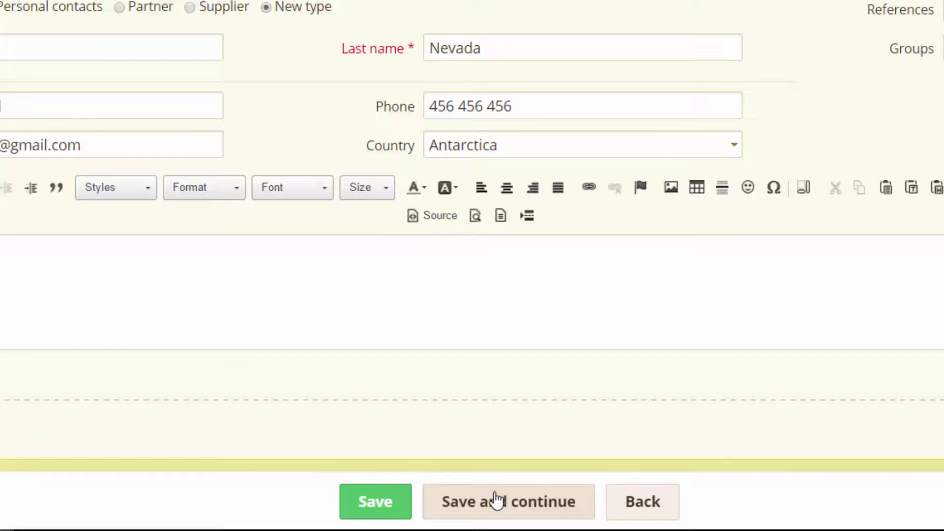
click(367, 507)
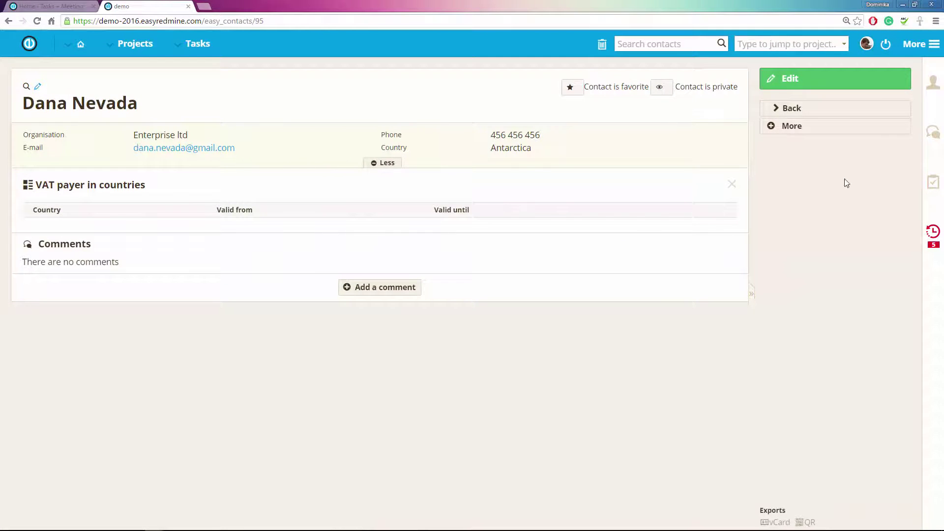
click(932, 93)
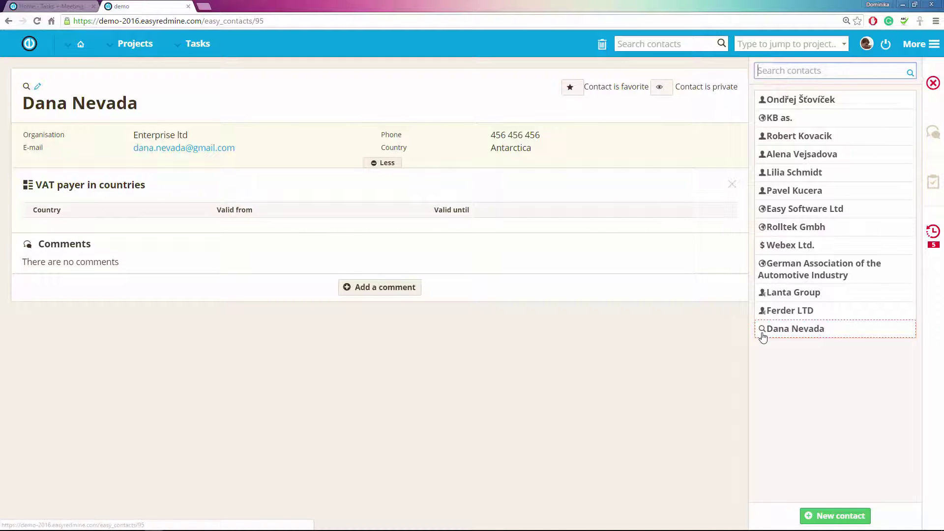
click(932, 84)
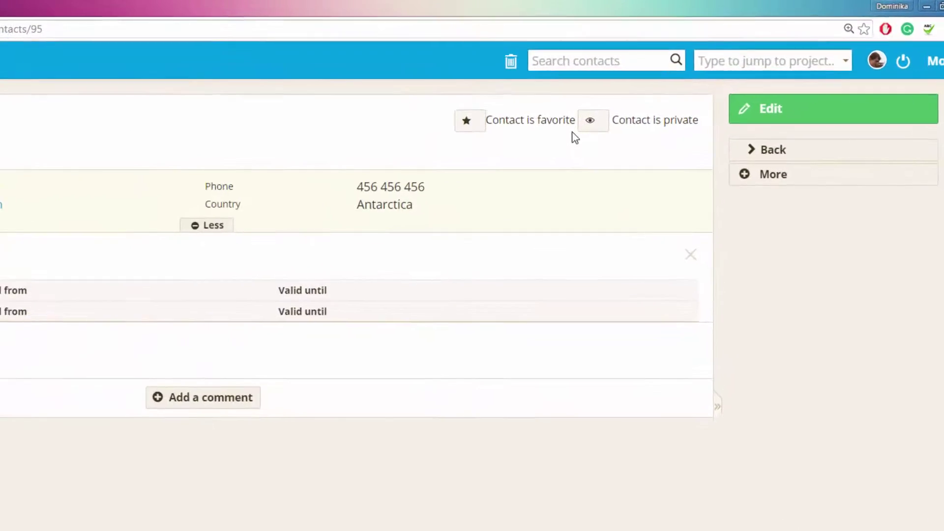
click(940, 88)
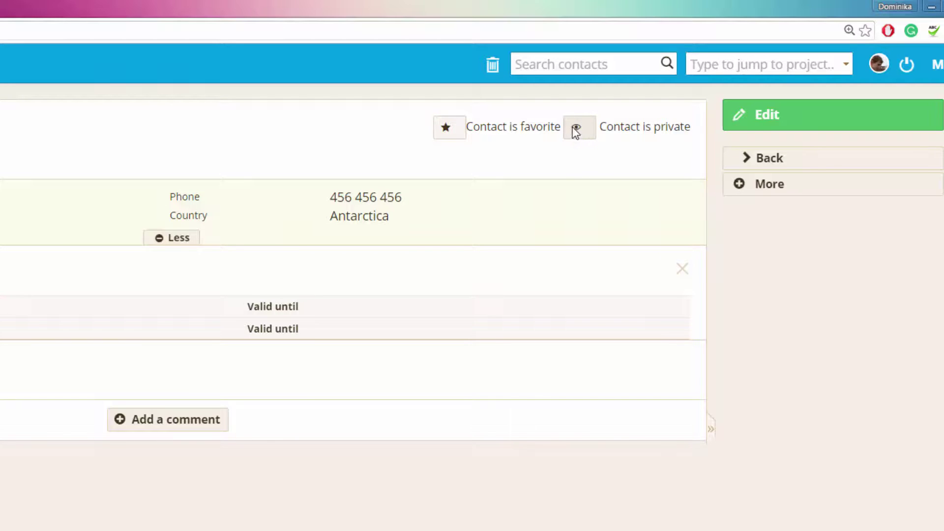
Make the contact public again and export it as a vCard file.
click(575, 129)
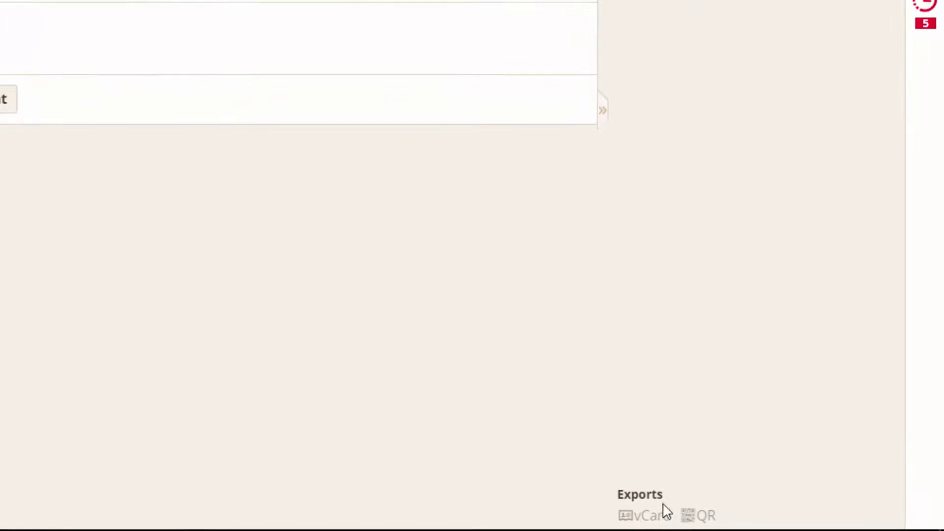
click(702, 523)
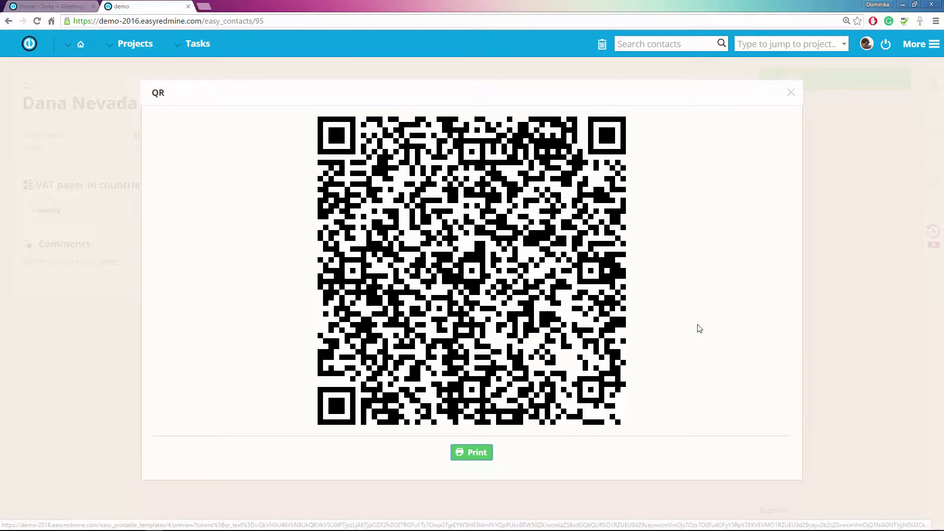
Send the contact by e-mail to one selected user.
click(793, 93)
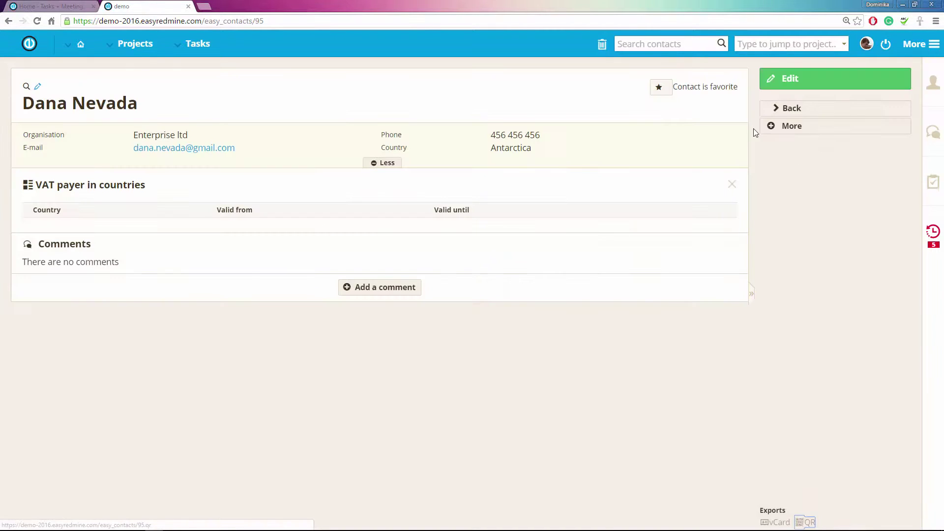
click(784, 128)
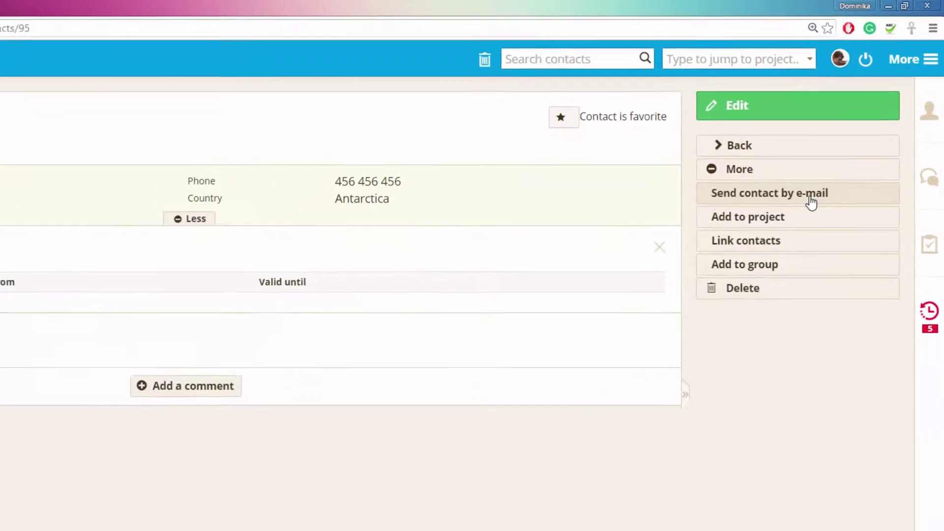
click(811, 202)
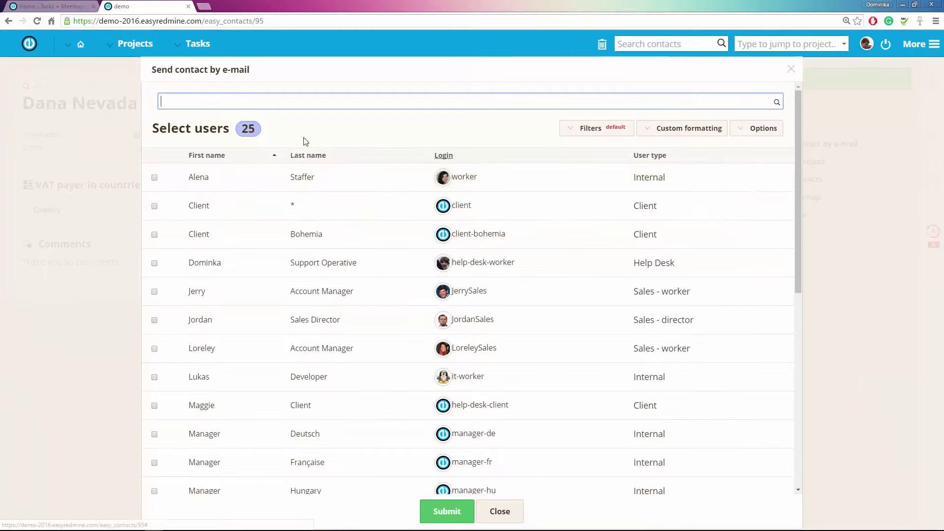
click(154, 178)
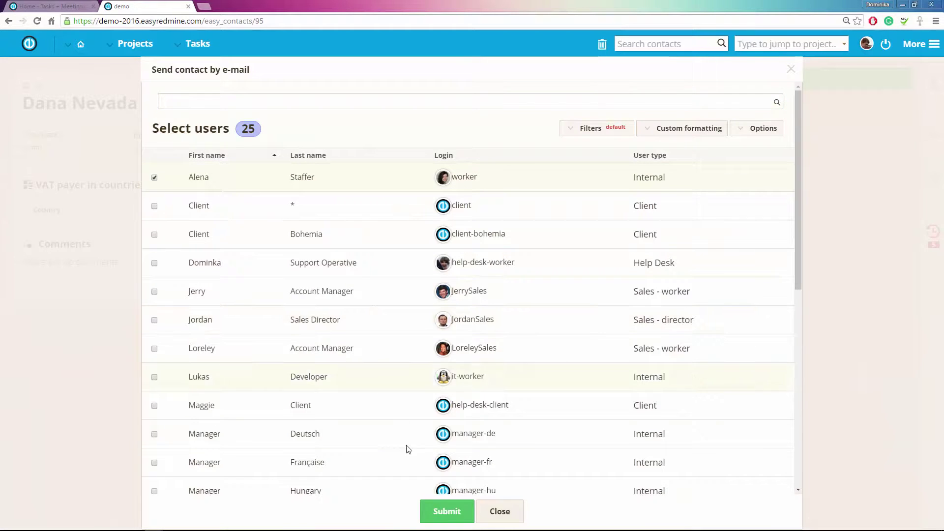
click(447, 512)
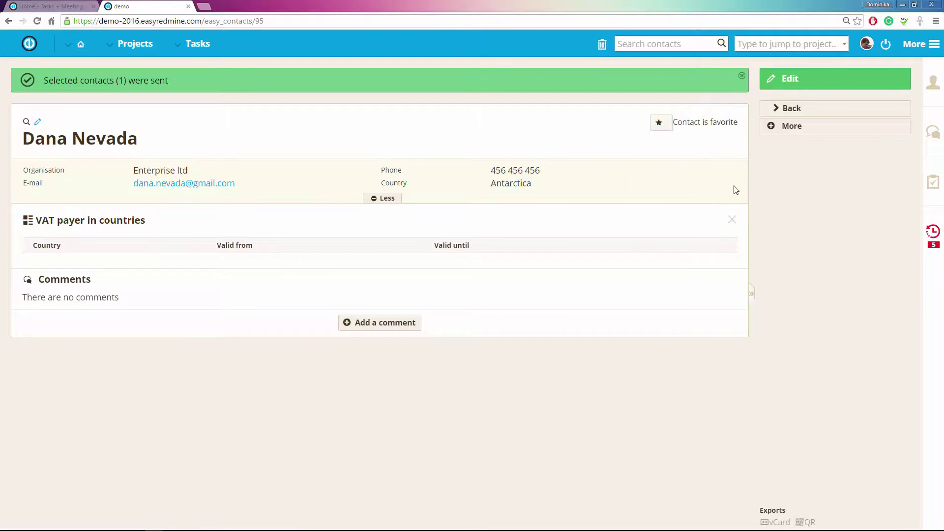
click(771, 126)
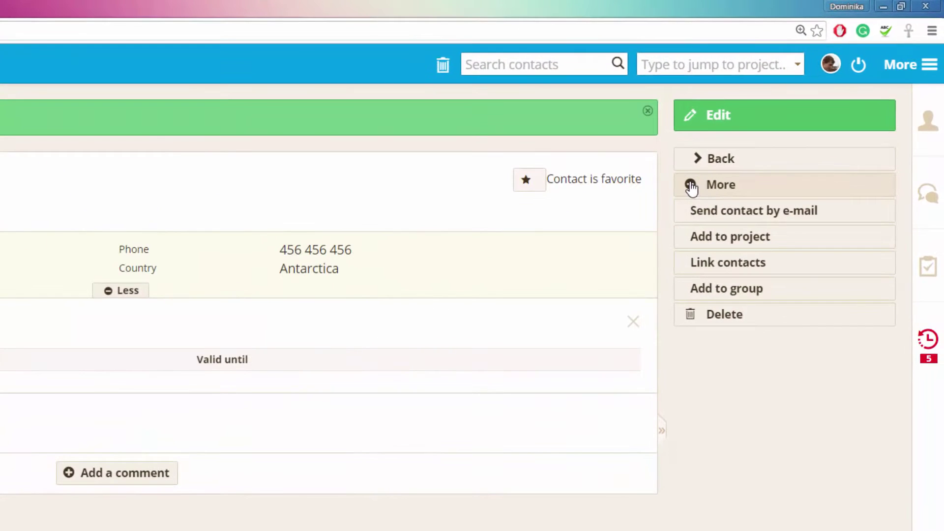